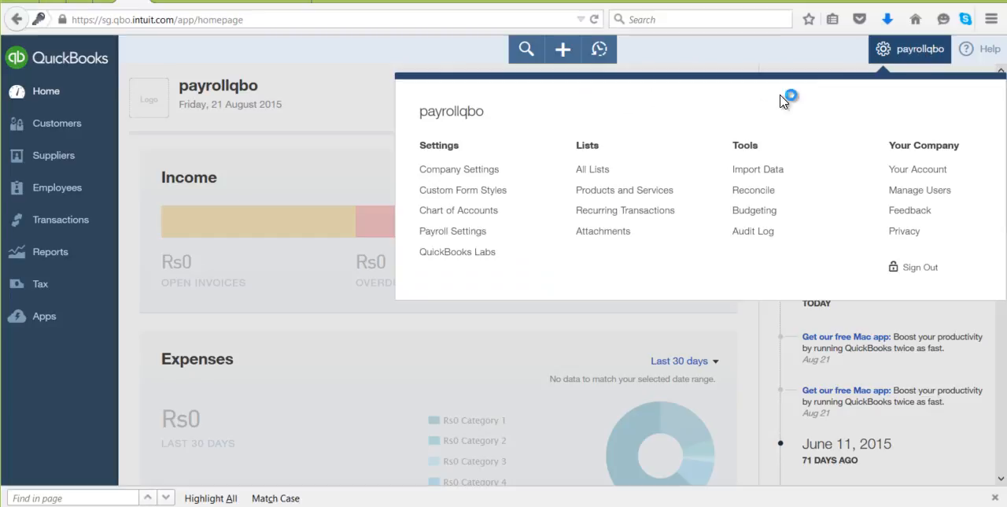
Step: Open the PF Rules in the payroll settings and set the new rule's effective date to 01/08/2015
{"action": "left_click", "coordinate": [488, 231]}
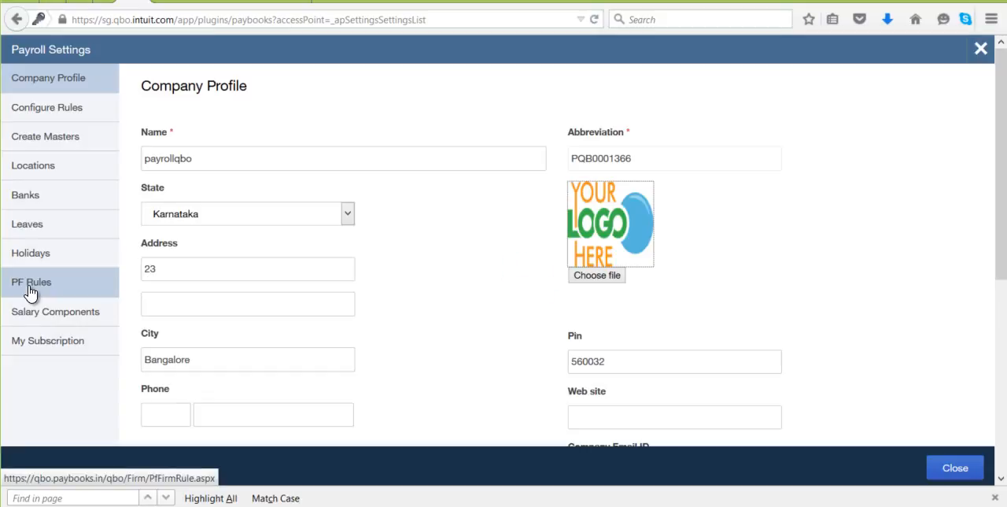
{"action": "left_click", "coordinate": [30, 281]}
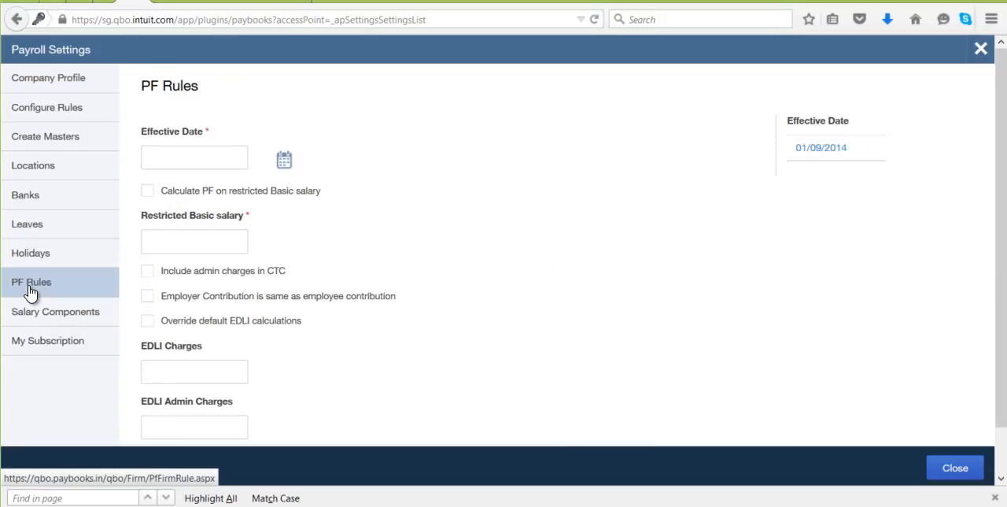
{"action": "left_click", "coordinate": [180, 156]}
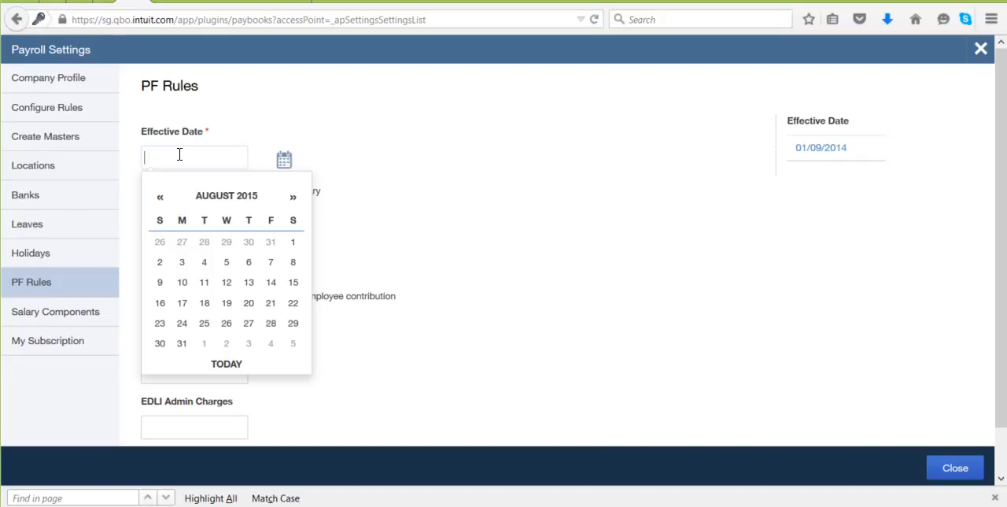
{"action": "left_click", "coordinate": [293, 249]}
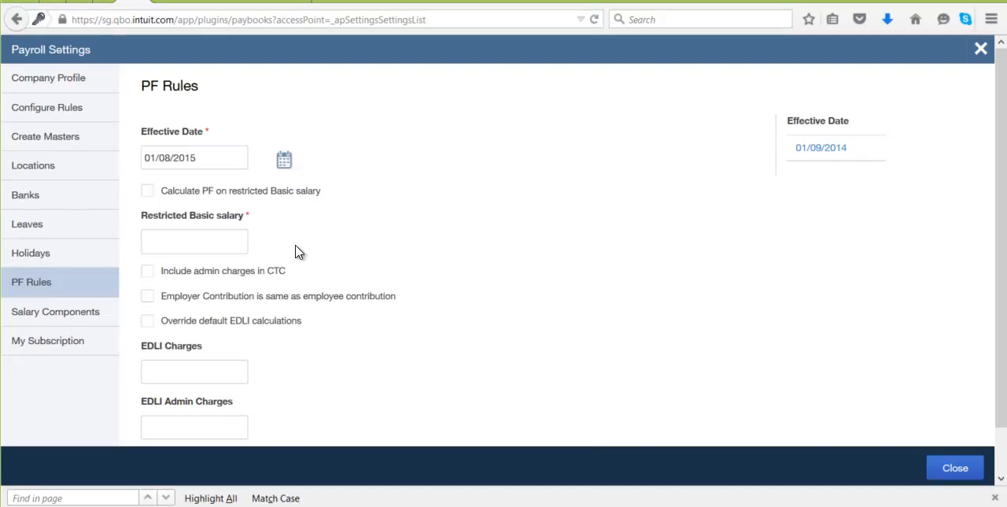
Step: Enable calculating PF on restricted Basic salary and set the restricted Basic salary to 15000
{"action": "left_click", "coordinate": [148, 197]}
{"action": "left_click", "coordinate": [147, 196]}
{"action": "left_click", "coordinate": [158, 241]}
{"action": "type", "text": "15000"}
Step: Include admin charges in CTC and make the employer contribution the same as the employee contribution
{"action": "scroll", "coordinate": [256, 255], "scroll_direction": "down", "scroll_amount": 1}
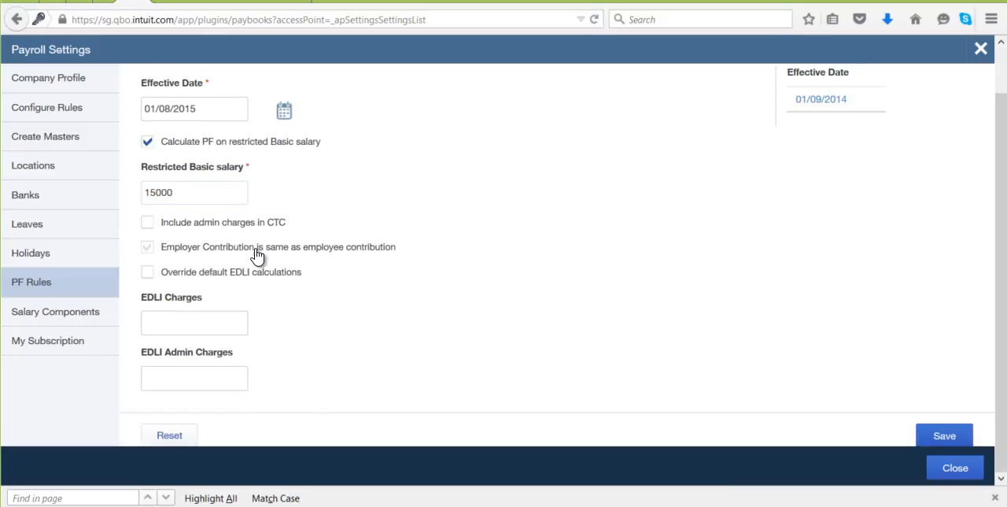
{"action": "left_click", "coordinate": [148, 225]}
{"action": "left_click", "coordinate": [148, 249]}
{"action": "left_click", "coordinate": [147, 275]}
{"action": "left_click", "coordinate": [228, 323]}
{"action": "left_click", "coordinate": [158, 373]}
{"action": "left_click", "coordinate": [152, 275]}
Step: Review the completed PF rule and save it
{"action": "scroll", "coordinate": [196, 288], "scroll_direction": "up", "scroll_amount": 1}
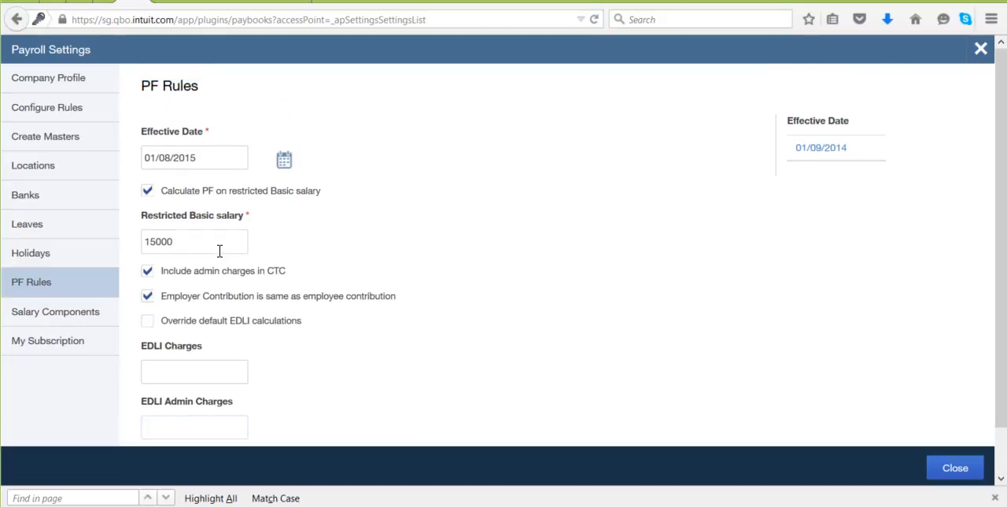
{"action": "scroll", "coordinate": [218, 256], "scroll_direction": "down", "scroll_amount": 1}
{"action": "scroll", "coordinate": [221, 258], "scroll_direction": "down", "scroll_amount": 1}
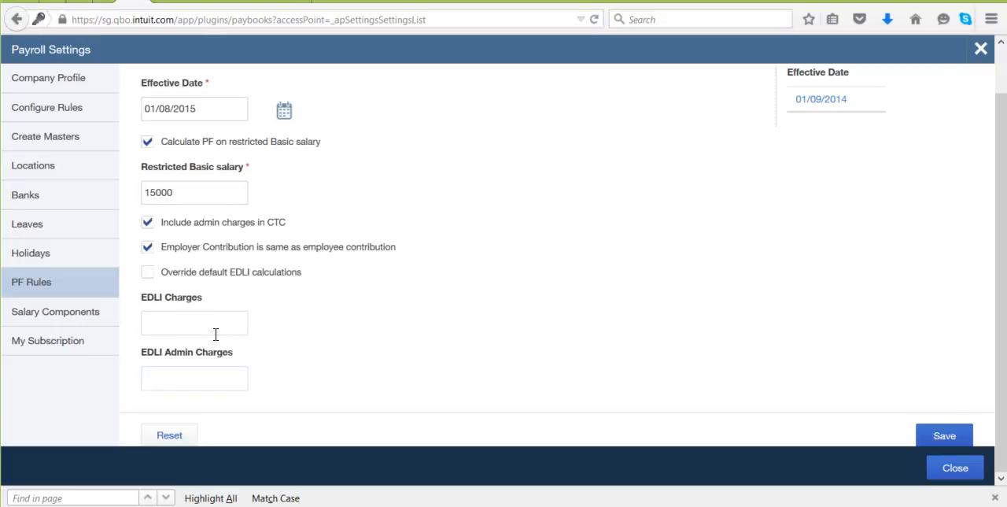
{"action": "left_click", "coordinate": [970, 438]}
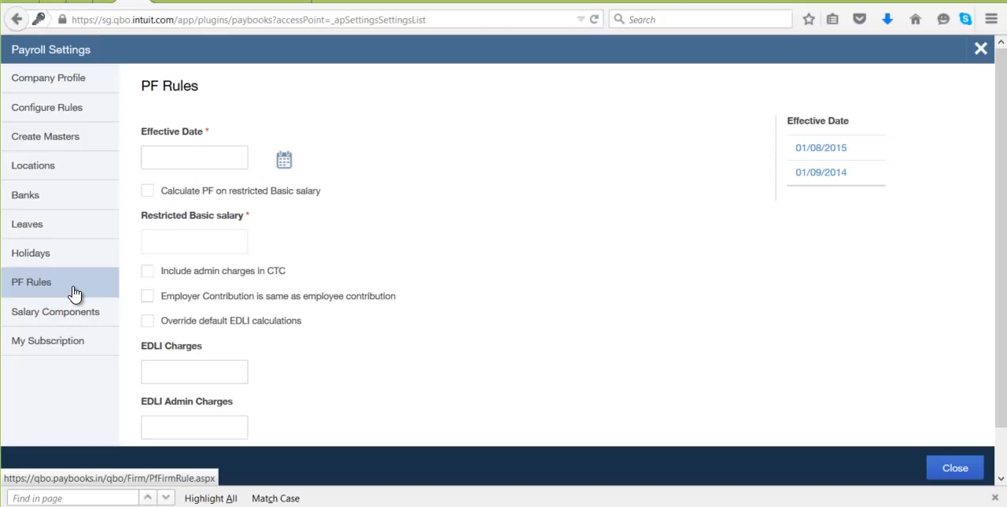
Step: In the company profile's PF information, leave "PF Rules are same for all employees" unticked and save the profile
{"action": "left_click", "coordinate": [86, 83]}
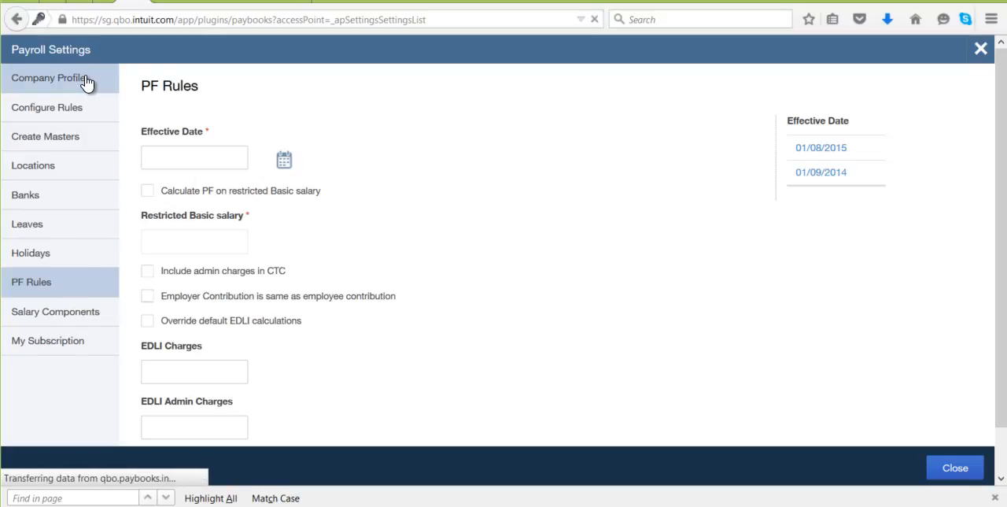
{"action": "scroll", "coordinate": [603, 283], "scroll_direction": "down", "scroll_amount": 5}
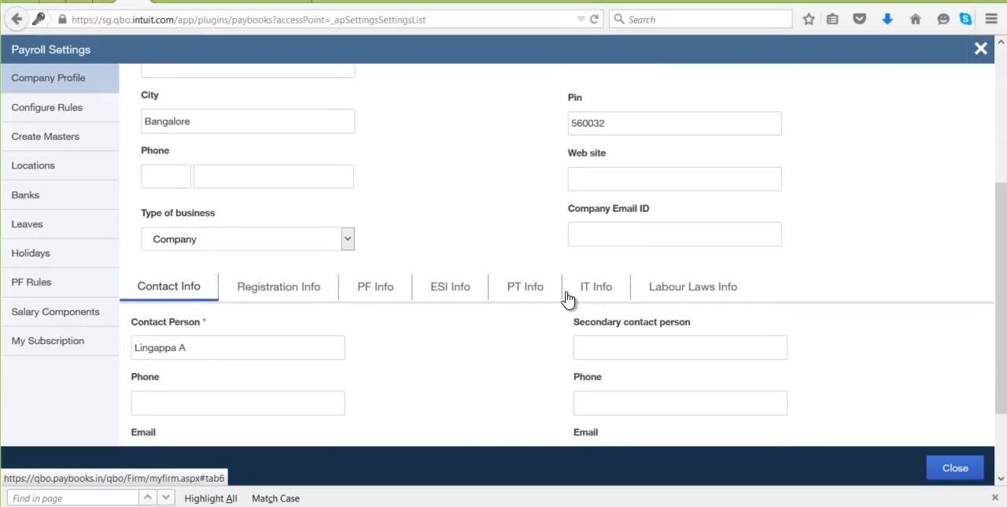
{"action": "left_click", "coordinate": [375, 288]}
{"action": "scroll", "coordinate": [724, 321], "scroll_direction": "down", "scroll_amount": 2}
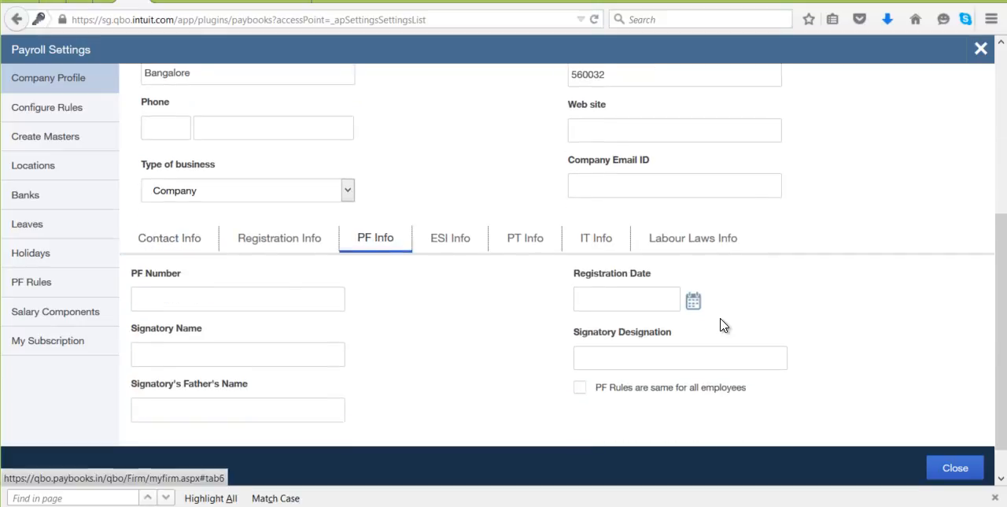
{"action": "left_click", "coordinate": [579, 352]}
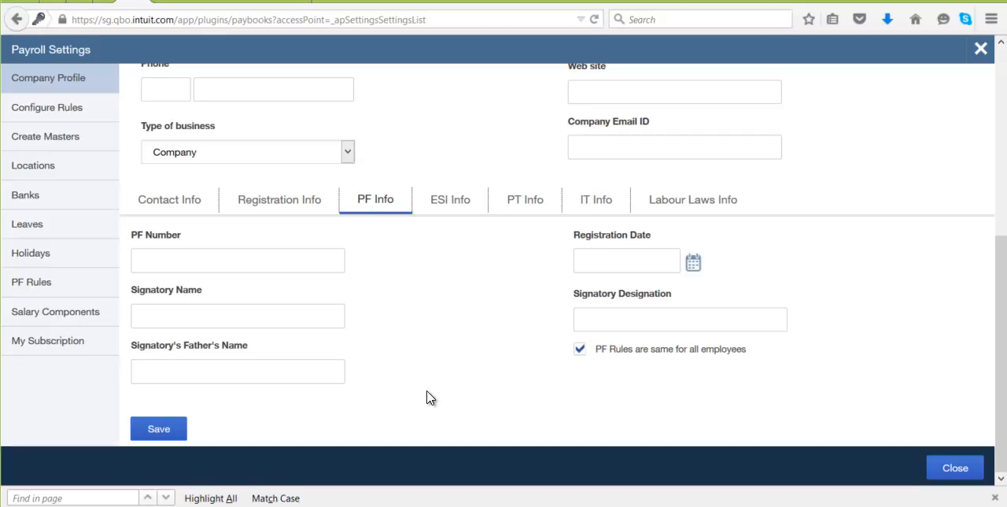
{"action": "left_click", "coordinate": [581, 348]}
{"action": "left_click", "coordinate": [158, 429]}
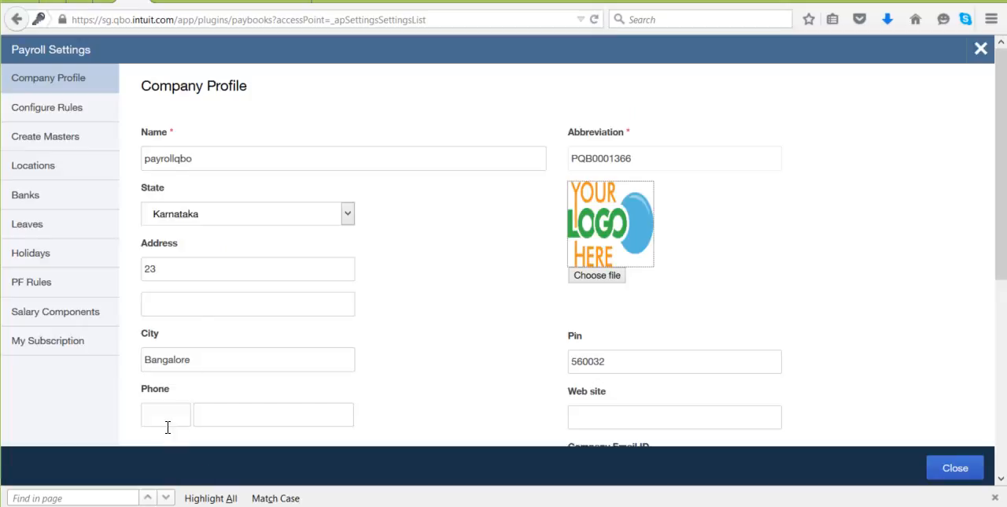
Step: Leave the payroll settings, reload the page and open the Employees page
{"action": "left_click", "coordinate": [981, 49]}
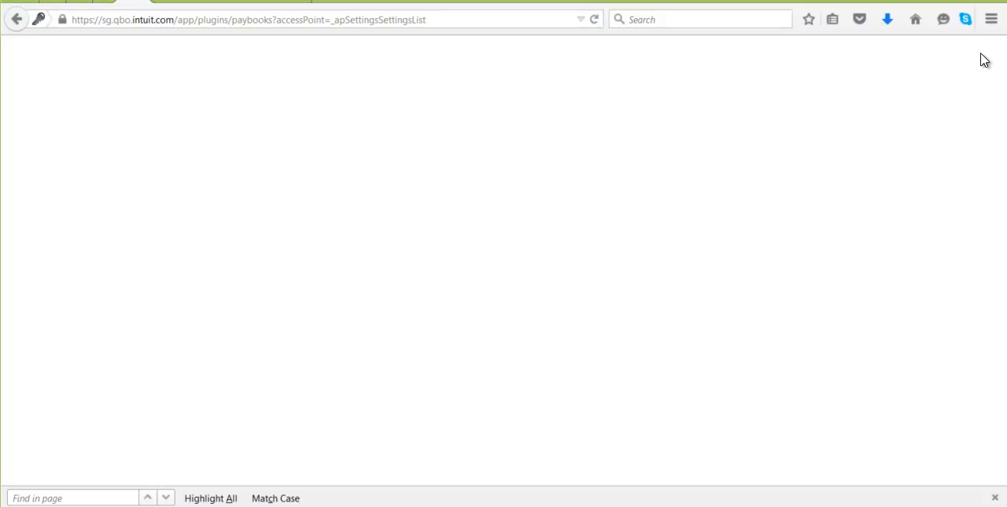
{"action": "left_click", "coordinate": [451, 19]}
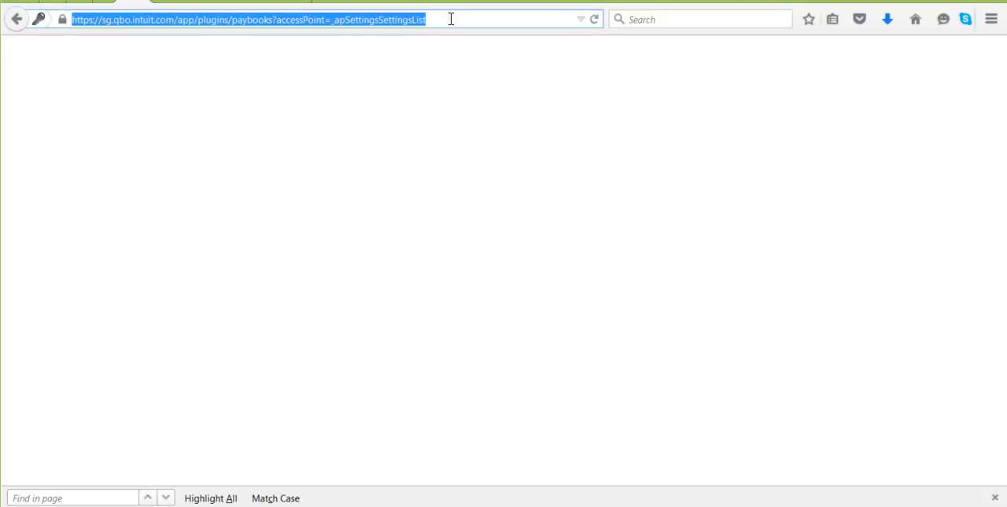
{"action": "key", "text": "Return"}
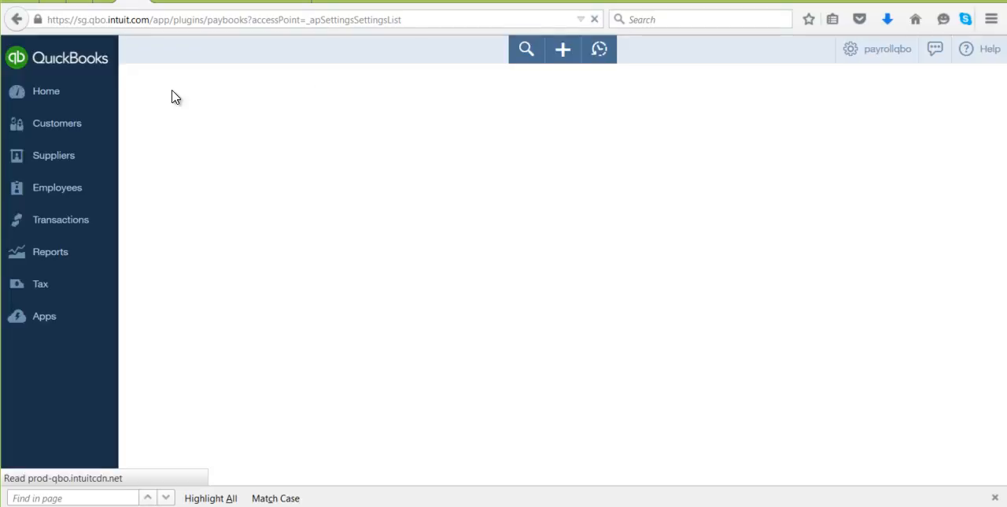
{"action": "left_click", "coordinate": [92, 201]}
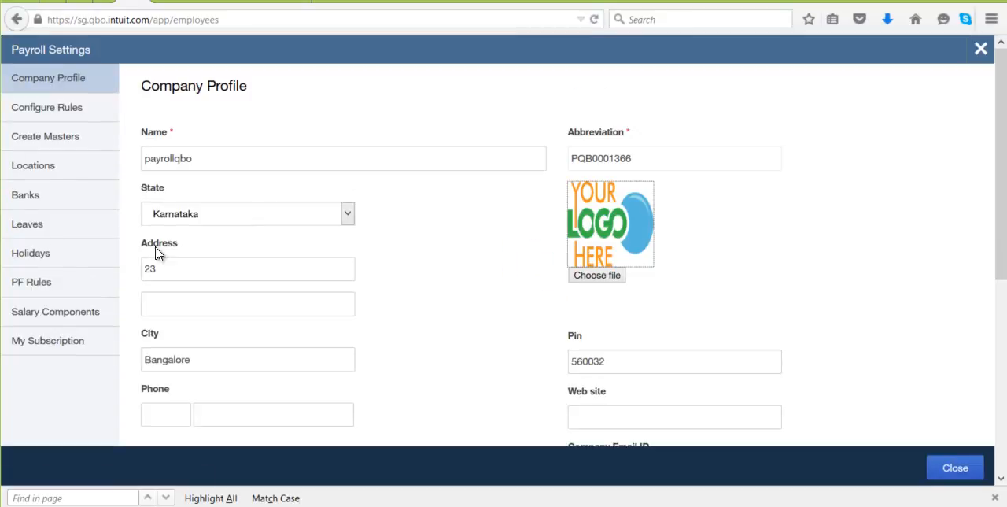
{"action": "left_click", "coordinate": [980, 50]}
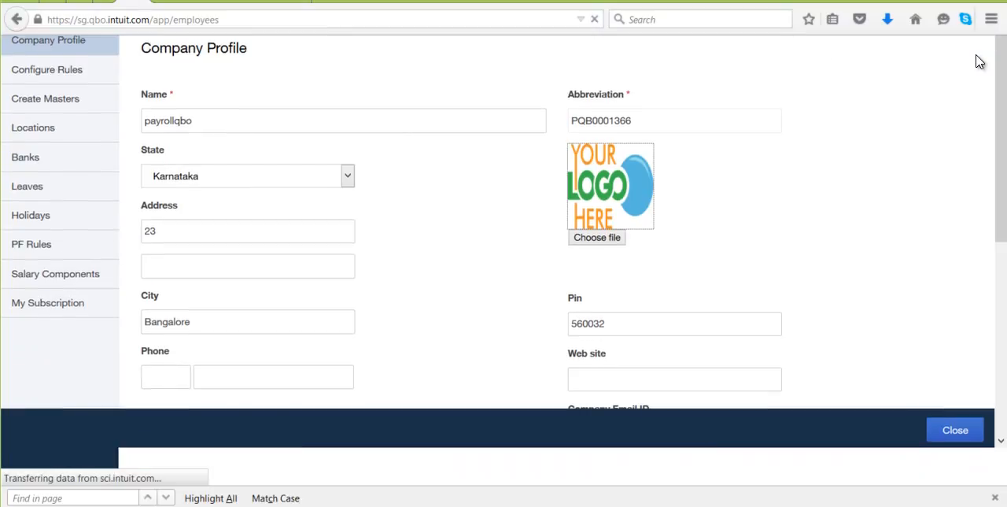
{"action": "left_click", "coordinate": [69, 191]}
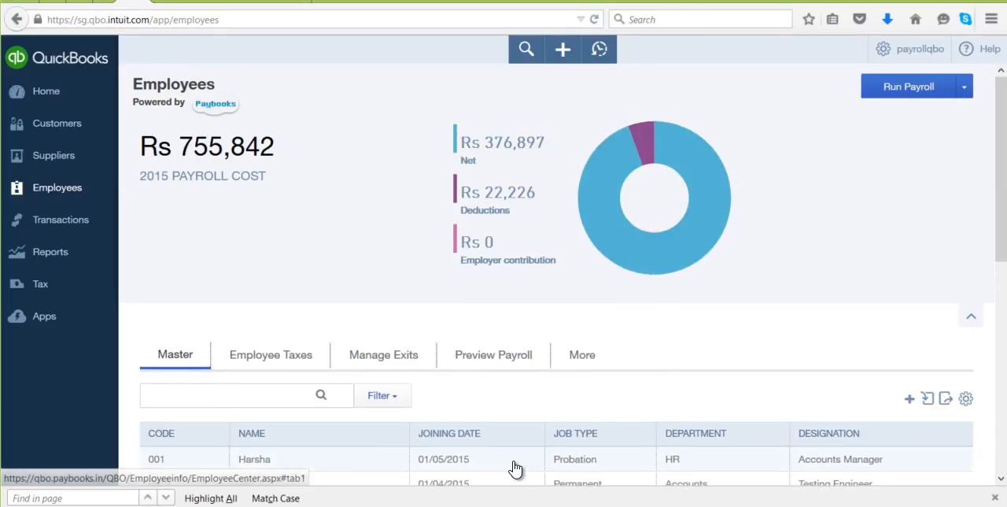
Step: Open an employee's record, check the PF, ESI details for the restricted Basic option for PF calculations, and close the record
{"action": "scroll", "coordinate": [516, 465], "scroll_direction": "down", "scroll_amount": 2}
{"action": "scroll", "coordinate": [391, 415], "scroll_direction": "down", "scroll_amount": 2}
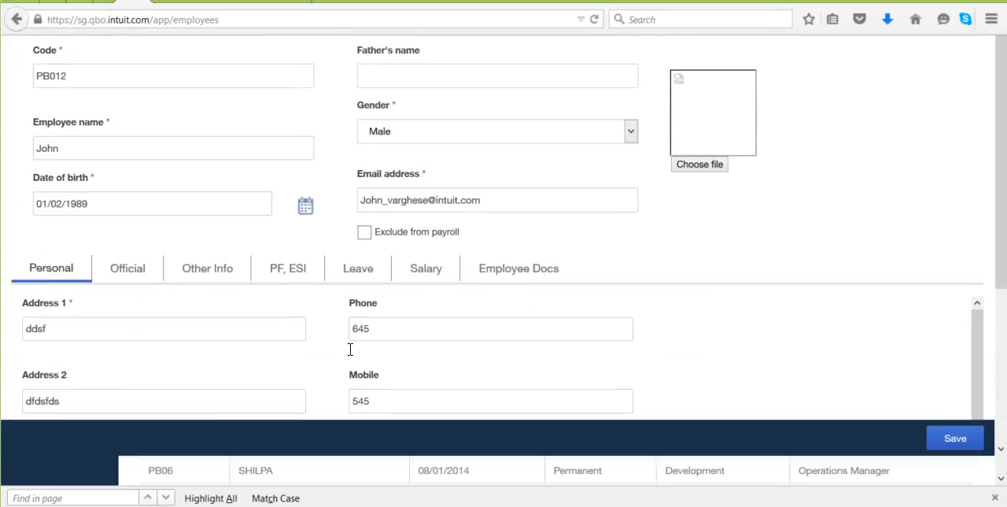
{"action": "left_click", "coordinate": [277, 299]}
{"action": "scroll", "coordinate": [551, 344], "scroll_direction": "down", "scroll_amount": 1}
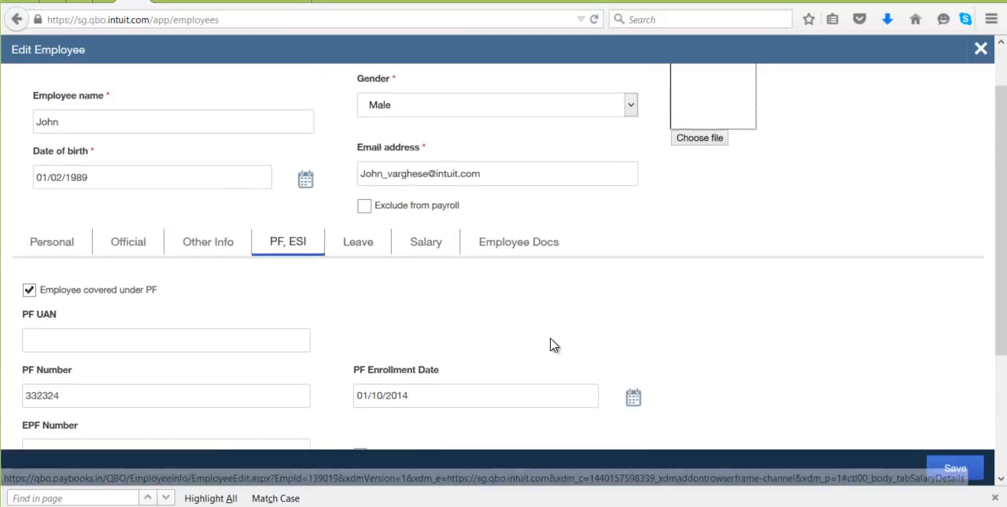
{"action": "scroll", "coordinate": [551, 343], "scroll_direction": "down", "scroll_amount": 2}
{"action": "left_click_drag", "start_coordinate": [375, 356], "coordinate": [546, 366]}
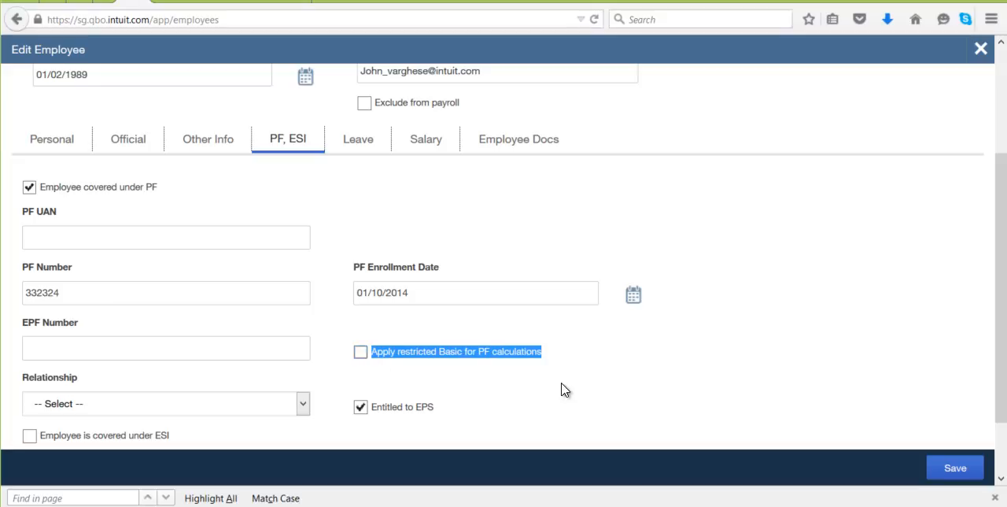
{"action": "scroll", "coordinate": [563, 390], "scroll_direction": "up", "scroll_amount": 3}
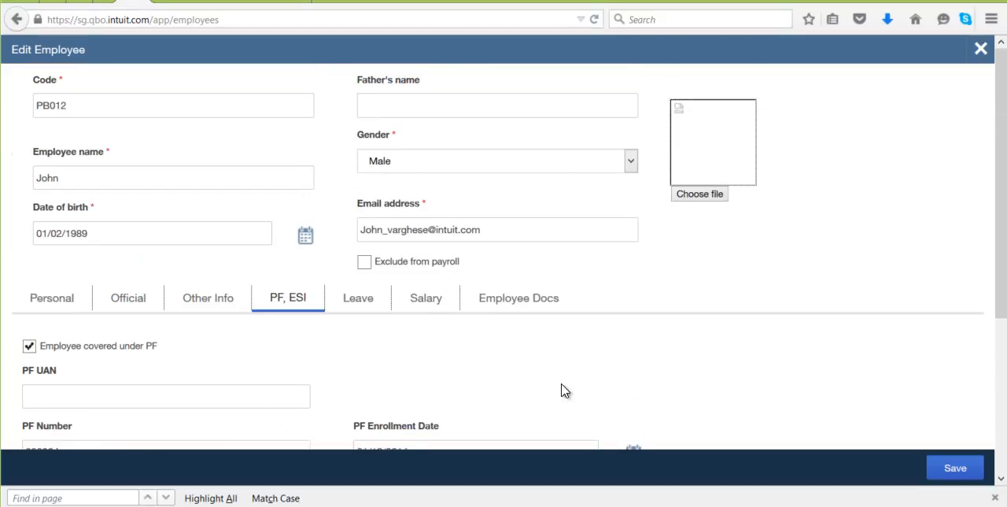
{"action": "left_click", "coordinate": [981, 50]}
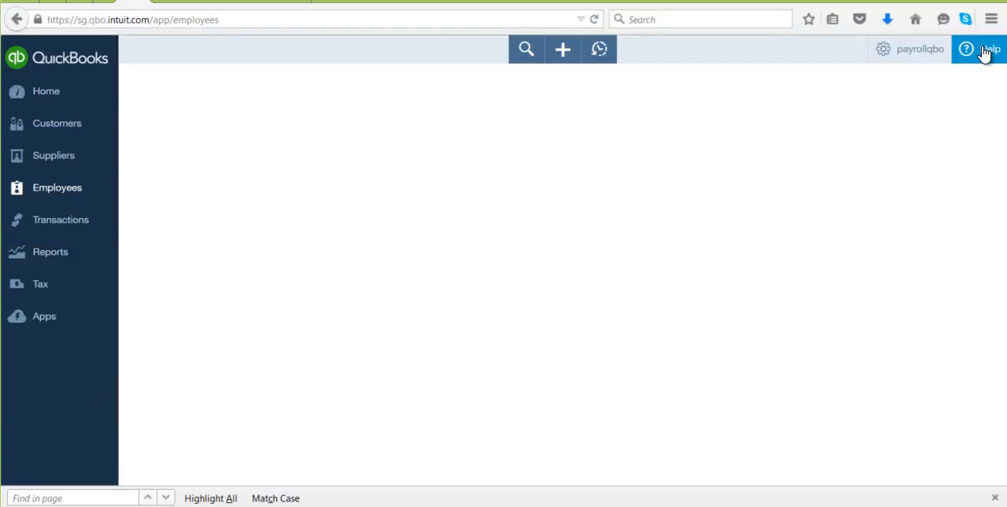